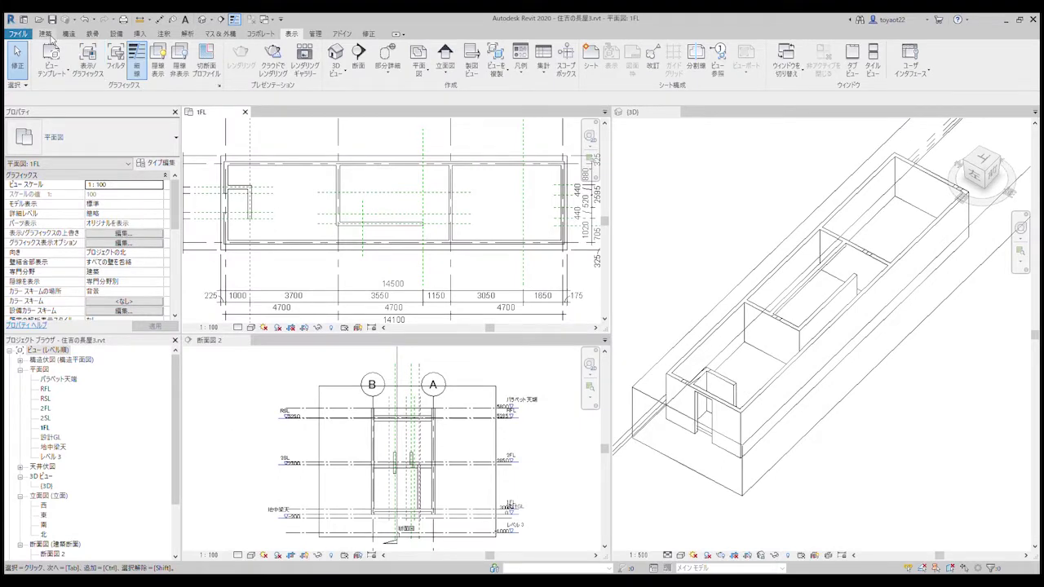
- Place a 片開き_框 w820 h2300 single-swing door in the 1FL wall
left_click(47, 33)
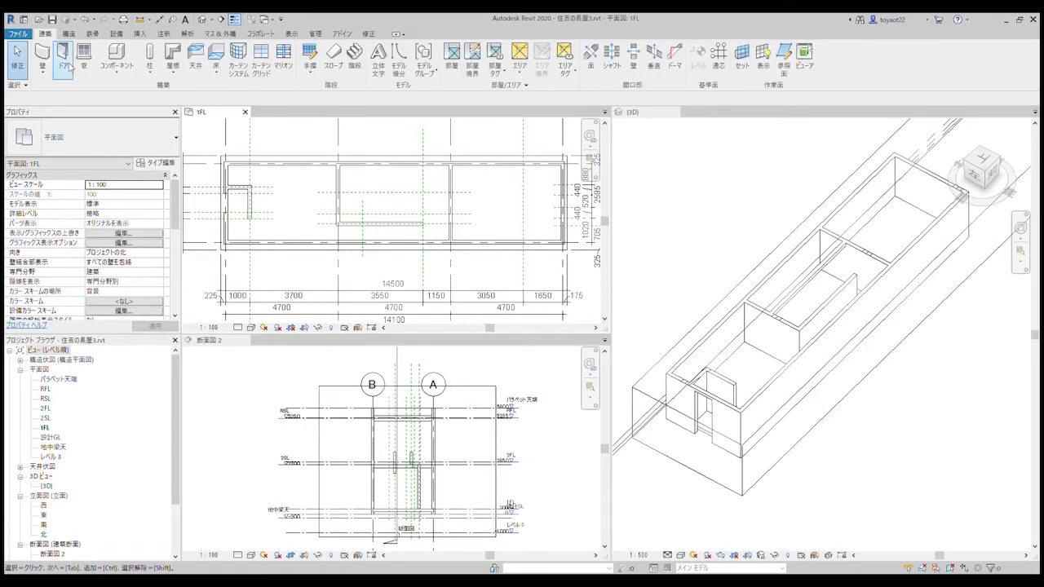
left_click(64, 58)
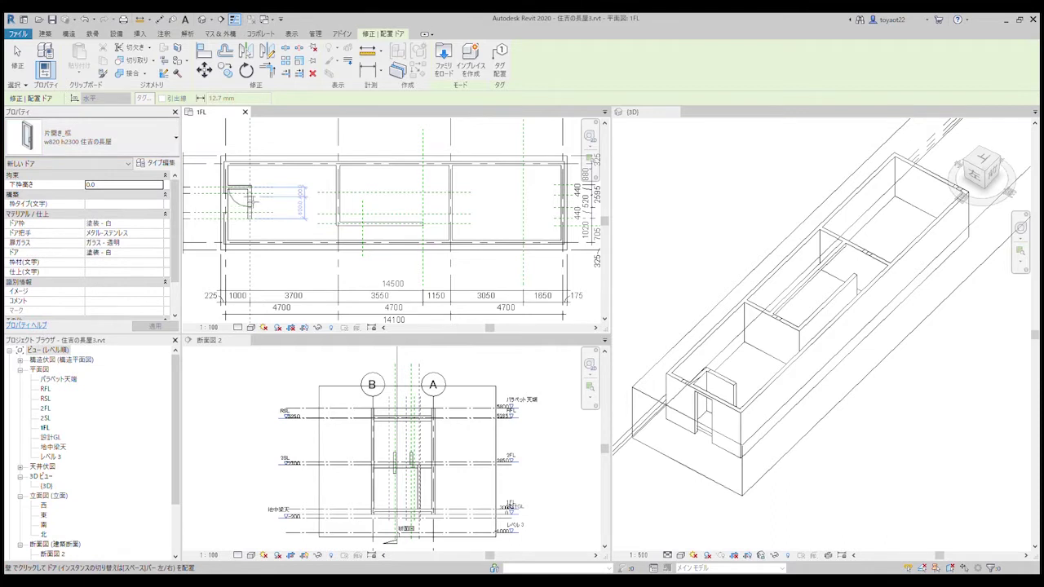
scroll(249, 196, "up", 2)
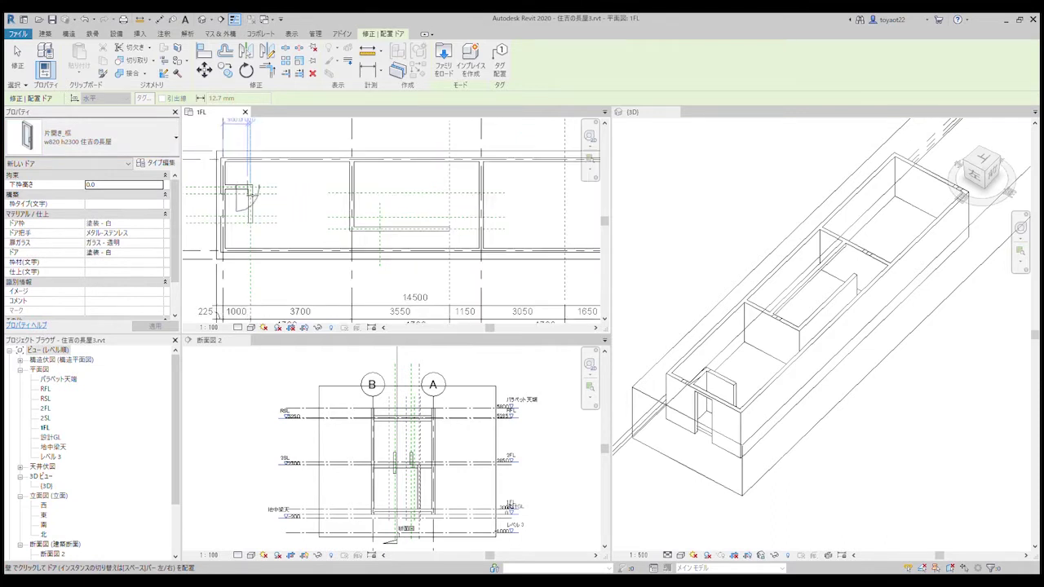
scroll(260, 203, "up", 2)
scroll(282, 208, "up", 2)
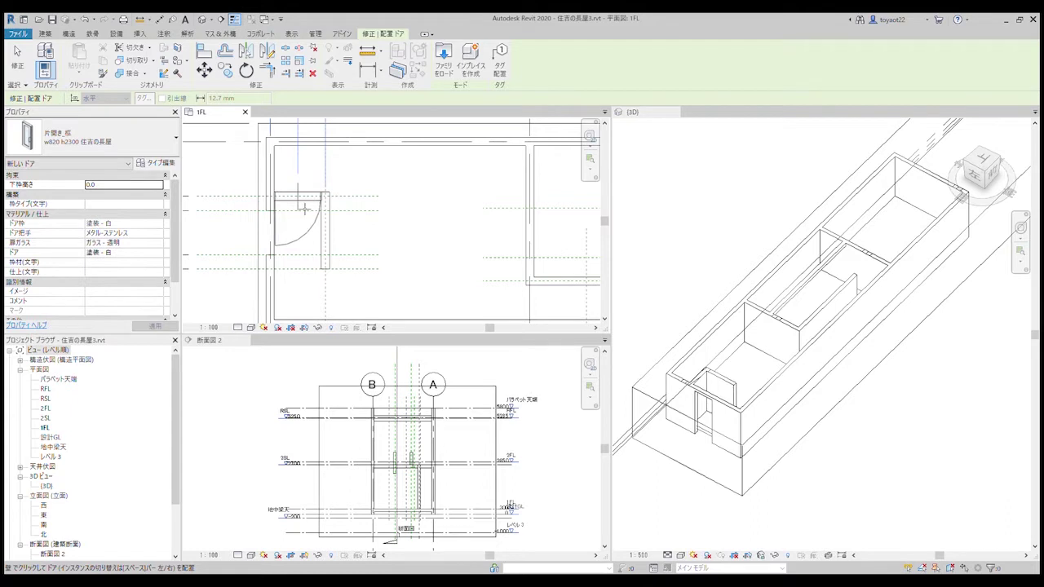
left_click(303, 209)
key("Escape")
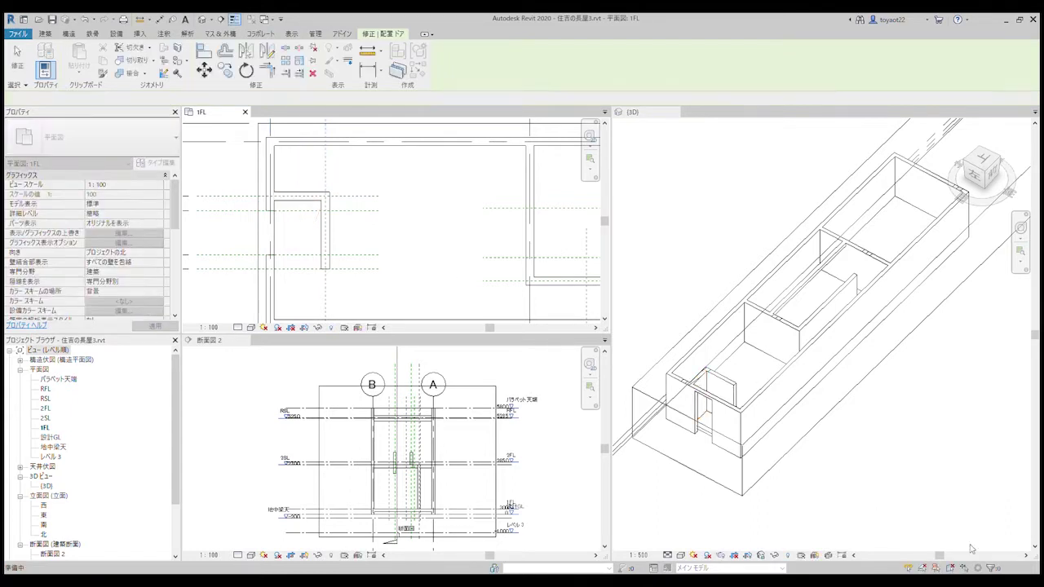
key("Escape")
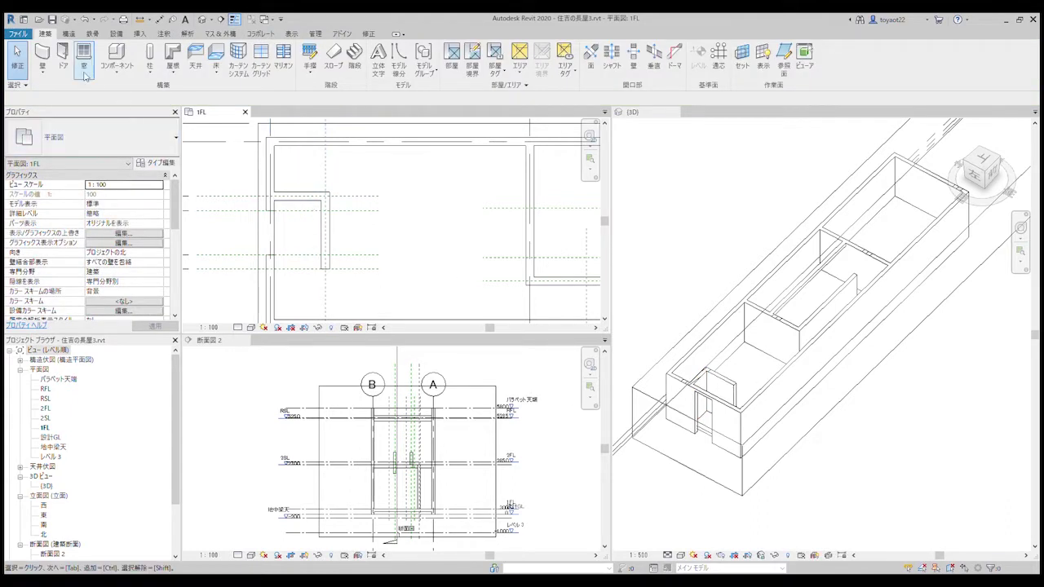
- Add another door in the small end room's wall, flip its swing inward, and slide it toward the corner
left_click(65, 55)
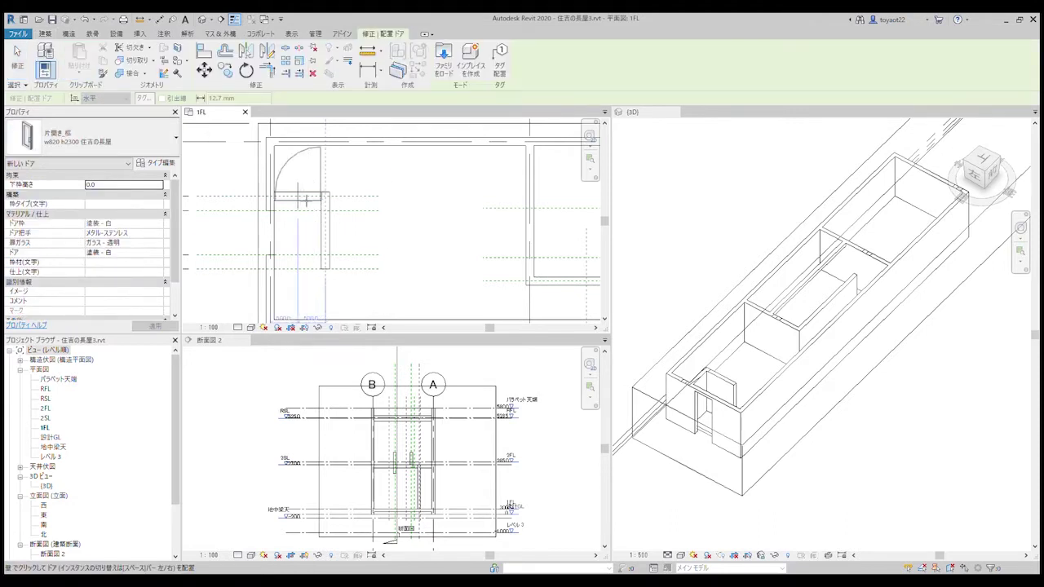
left_click(307, 202)
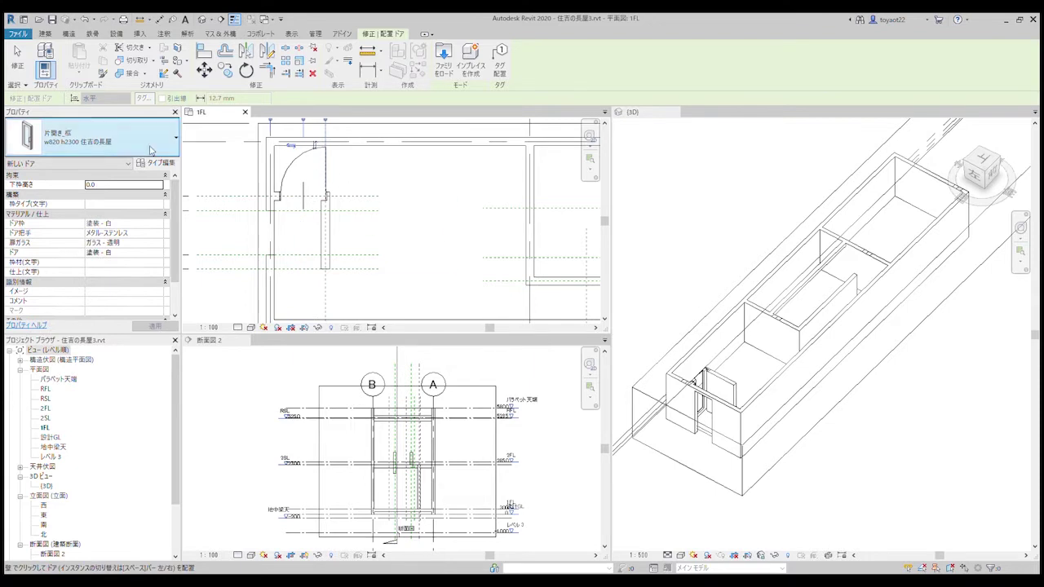
left_click(16, 57)
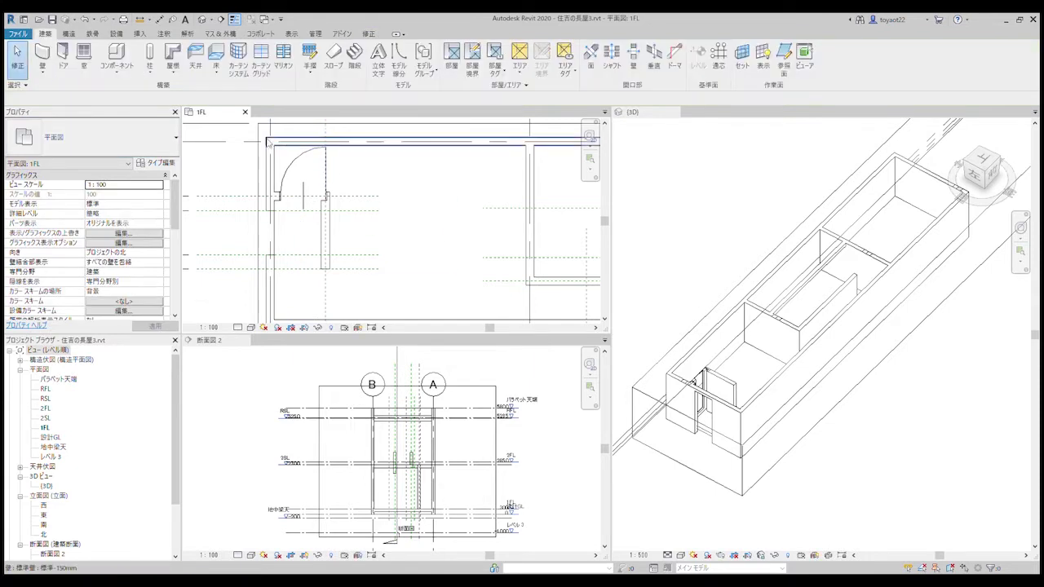
left_click(305, 161)
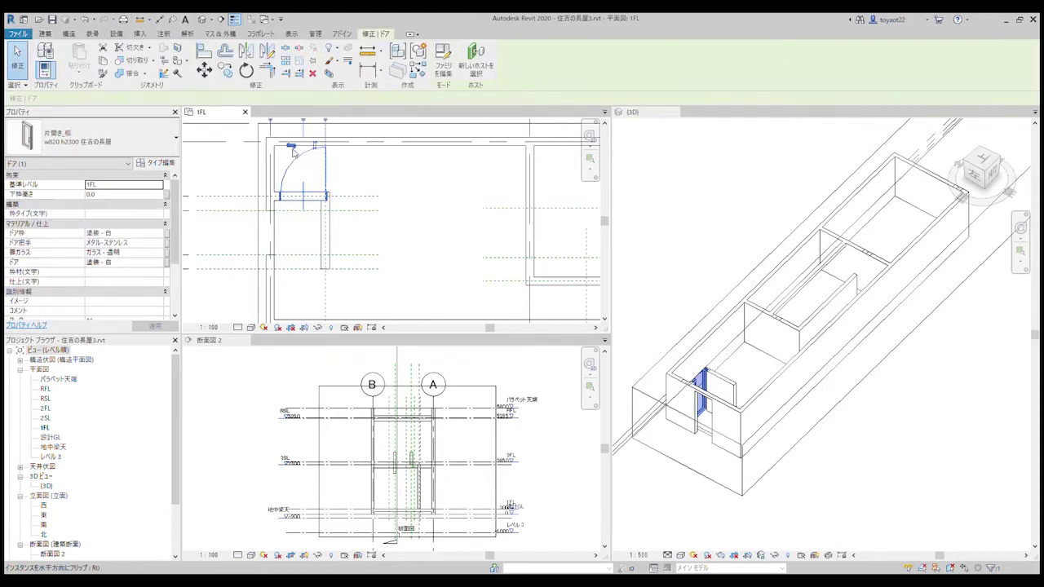
key("space")
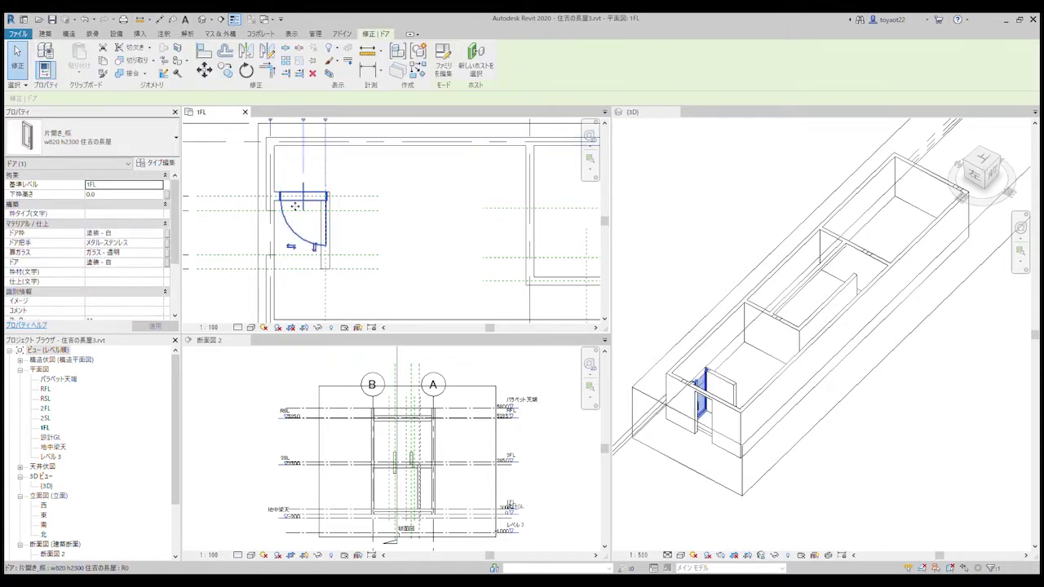
scroll(294, 208, "up", 1)
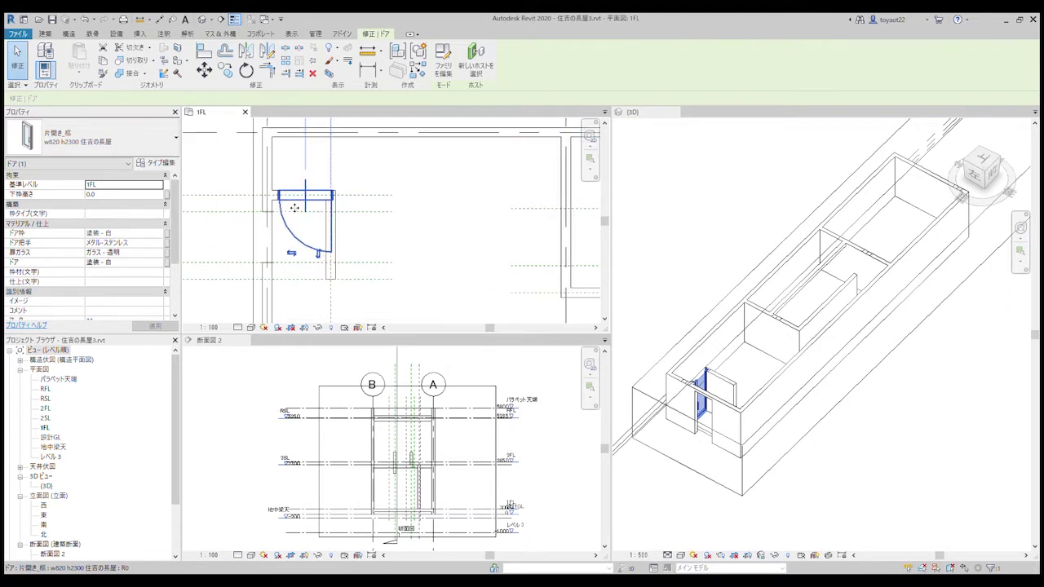
scroll(294, 208, "up", 3)
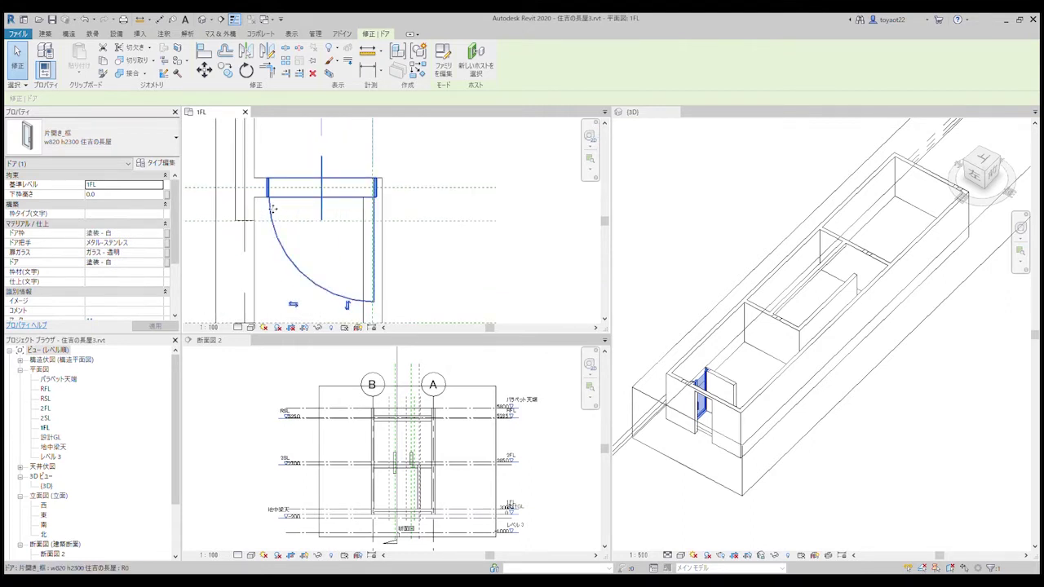
left_click_drag(262, 210, 258, 211)
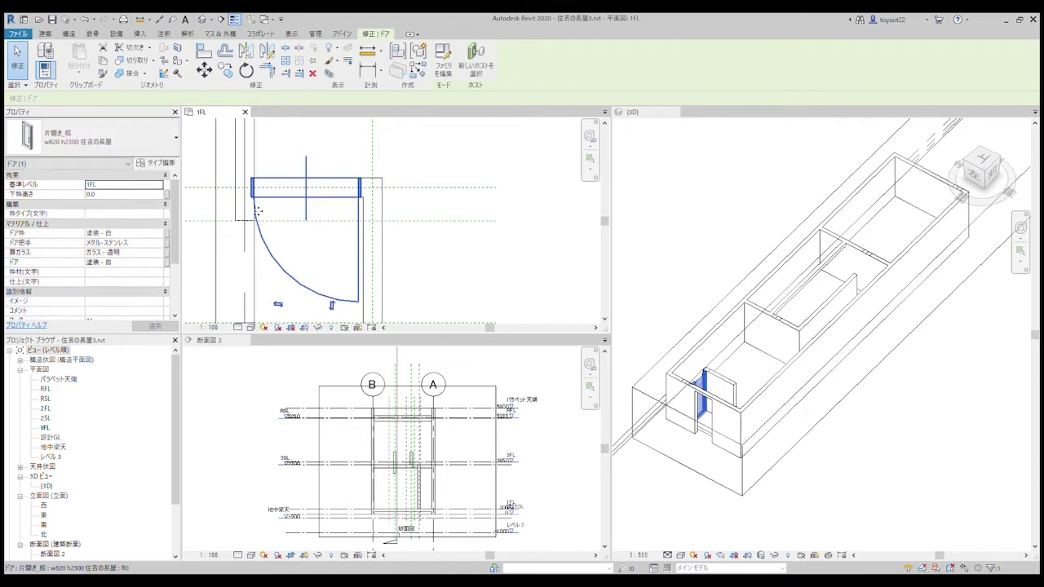
left_click(440, 211)
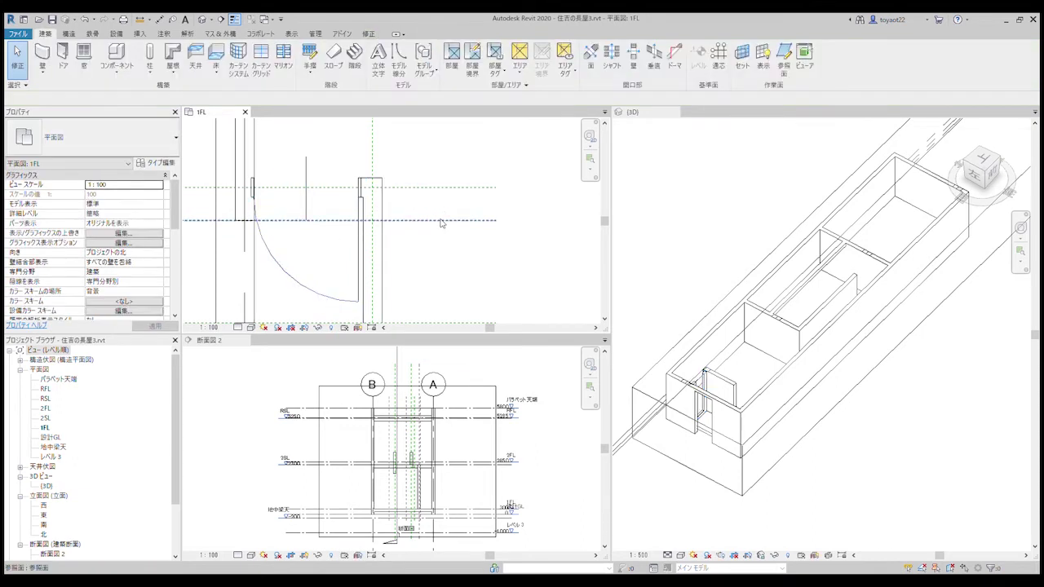
middle_click_drag(400, 237, 461, 247)
scroll(461, 247, "up", 1)
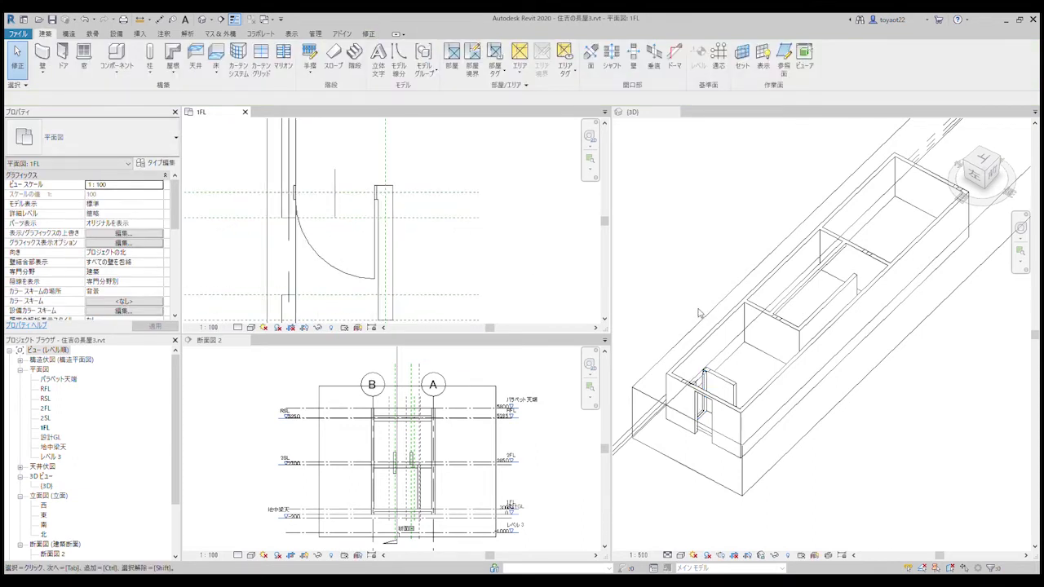
mouse_move(678, 324)
middle_mouse_down("shift")
mouse_move(827, 339)
mouse_move(741, 428)
mouse_move(723, 419)
mouse_move(760, 360)
middle_mouse_up("shift")
scroll(827, 339, "up", 5)
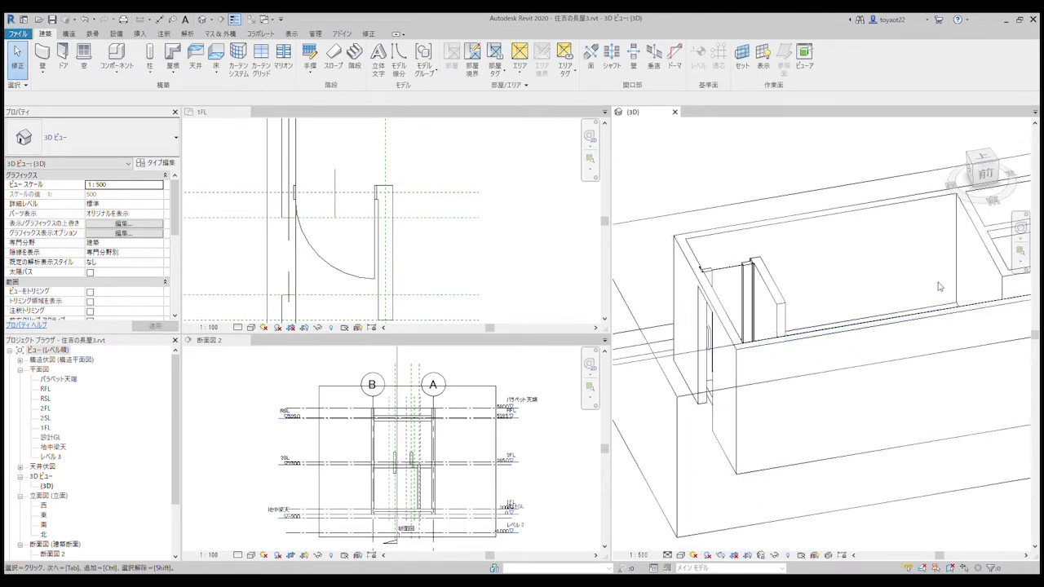
scroll(765, 303, "up", 3)
mouse_move(765, 304)
middle_mouse_down("shift")
mouse_move(867, 333)
mouse_move(853, 414)
mouse_move(664, 300)
middle_mouse_up("shift")
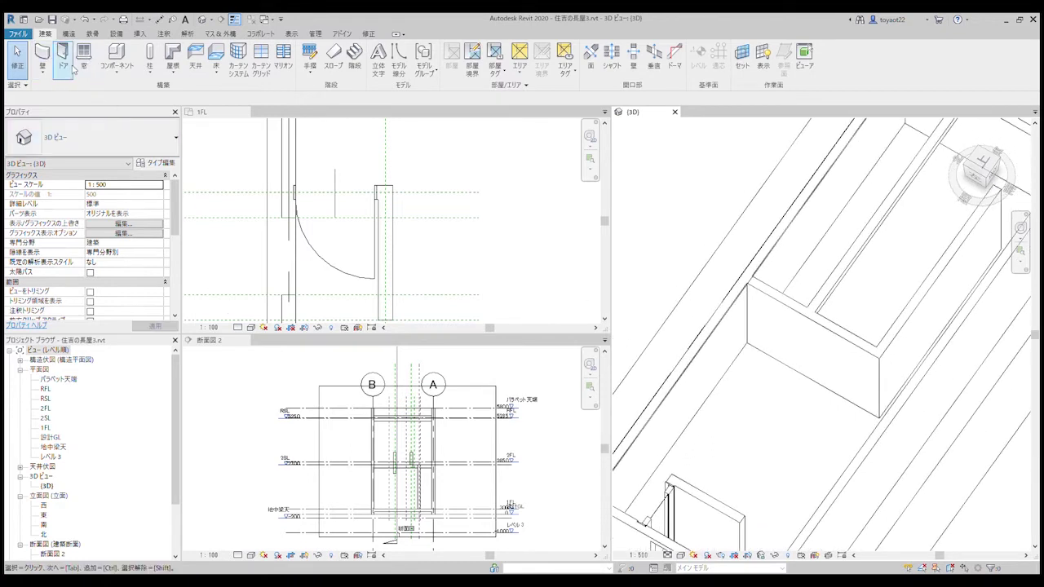
scroll(350, 232, "down", 3)
left_click(439, 248)
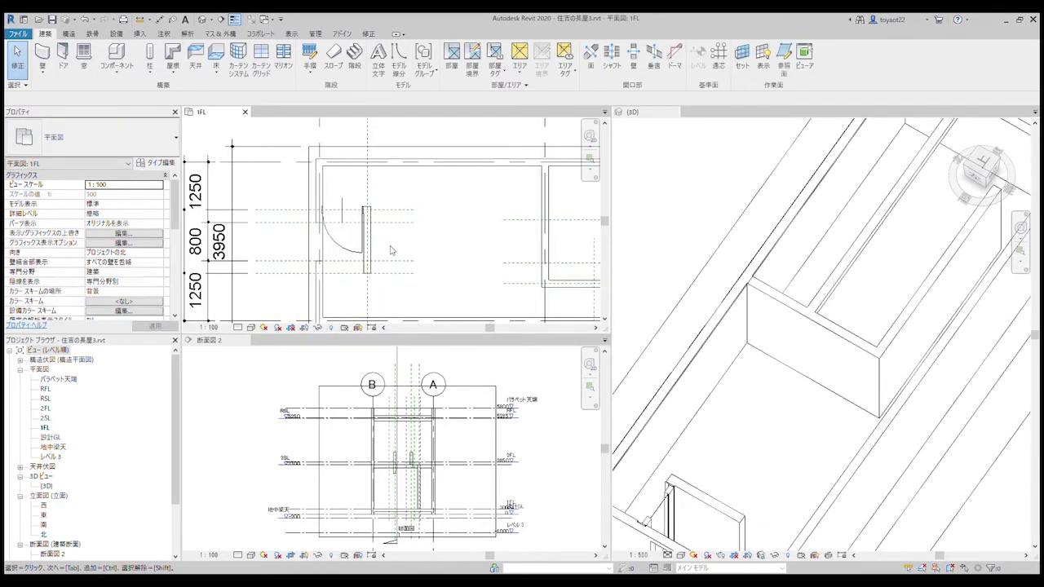
middle_click_drag(457, 250, 214, 250)
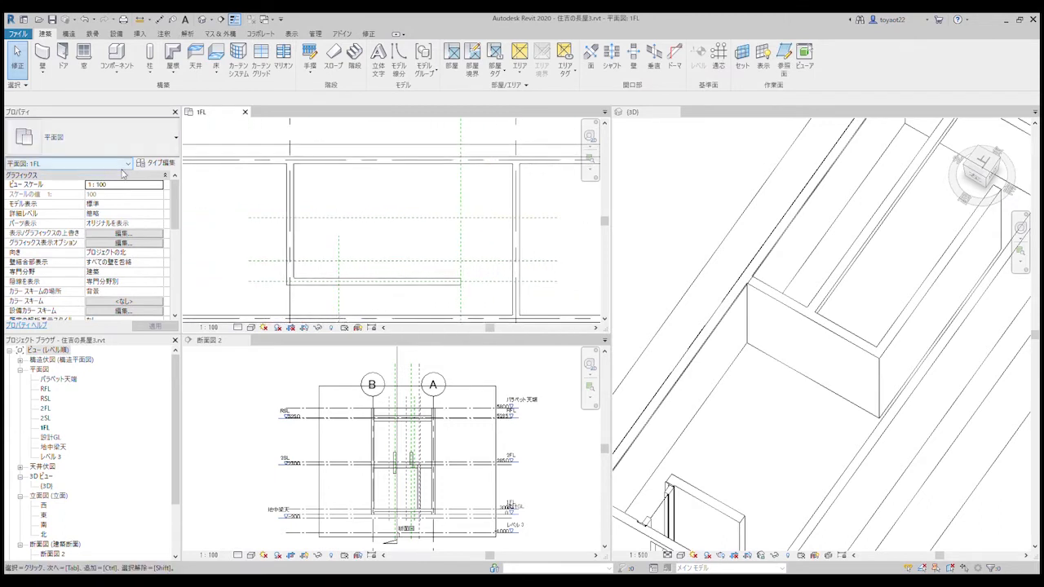
- Place w1920 h2015 glass doors in the left and right walls of the 1FL plan
left_click(65, 58)
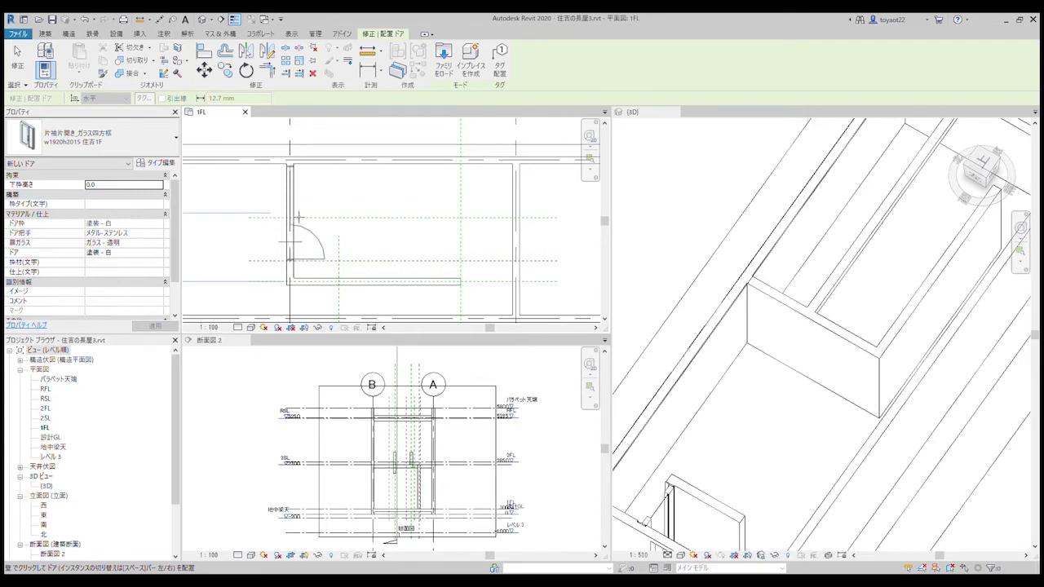
left_click(298, 216)
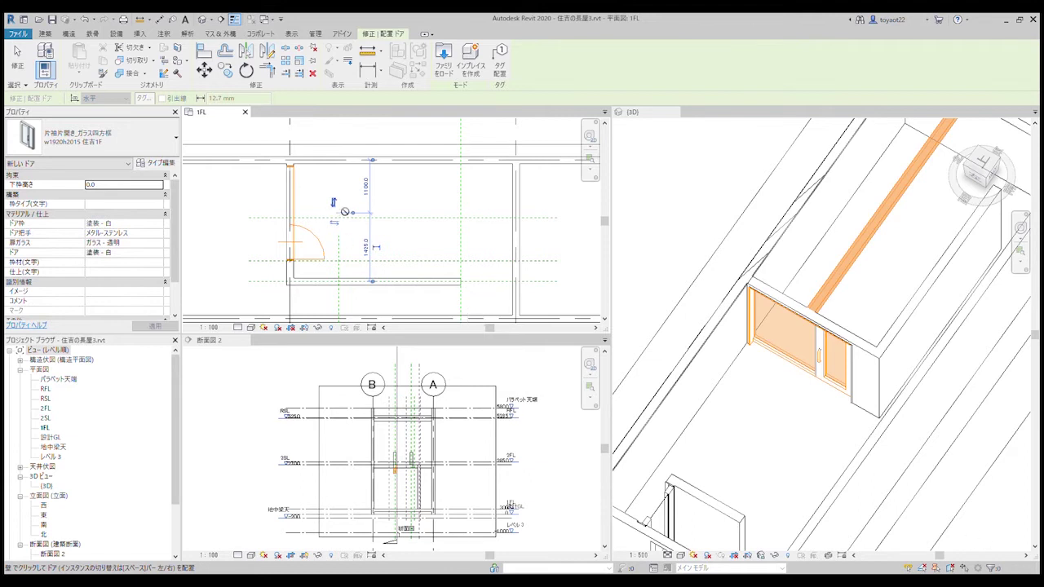
left_click(291, 220)
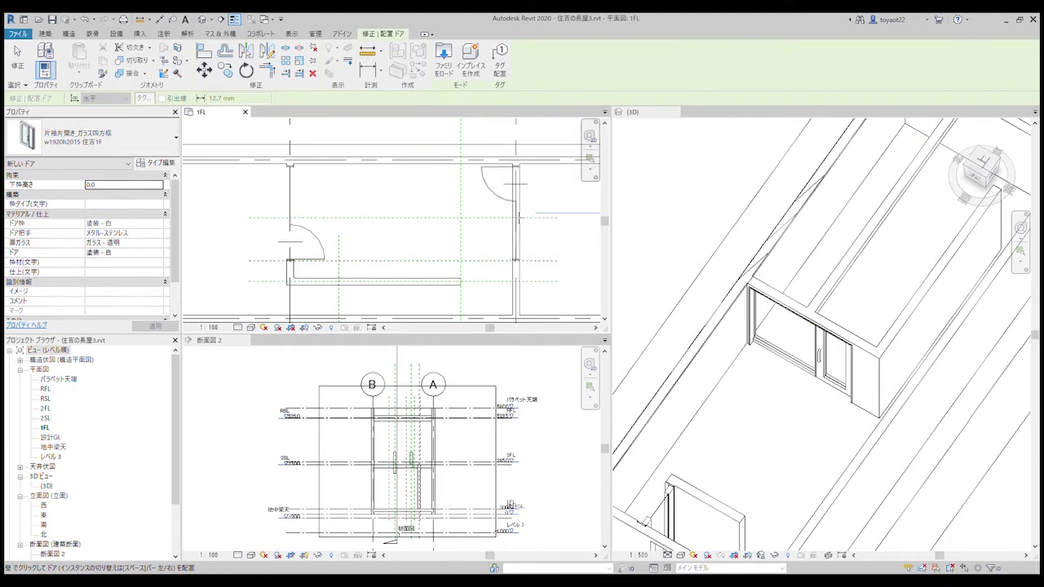
left_click(515, 184)
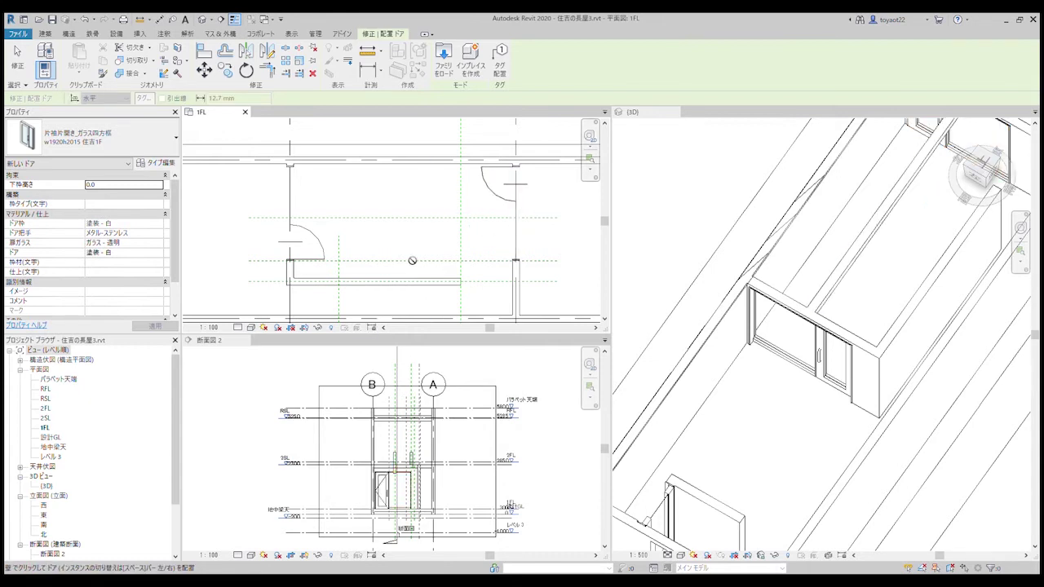
- Reverse the right-wall glass door's swing so it opens toward the bottom, then zoom out
key("Escape")
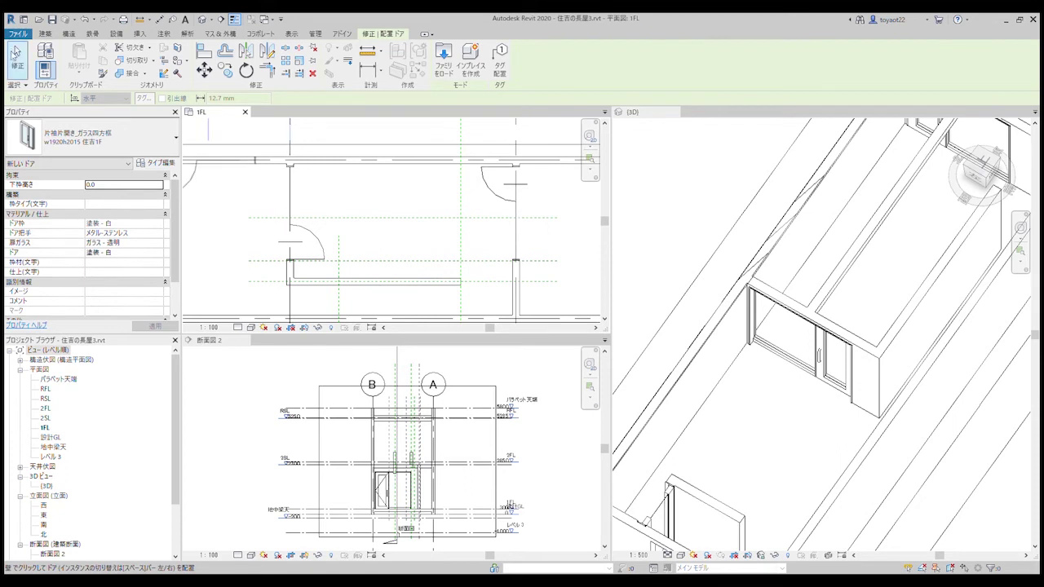
key("Escape")
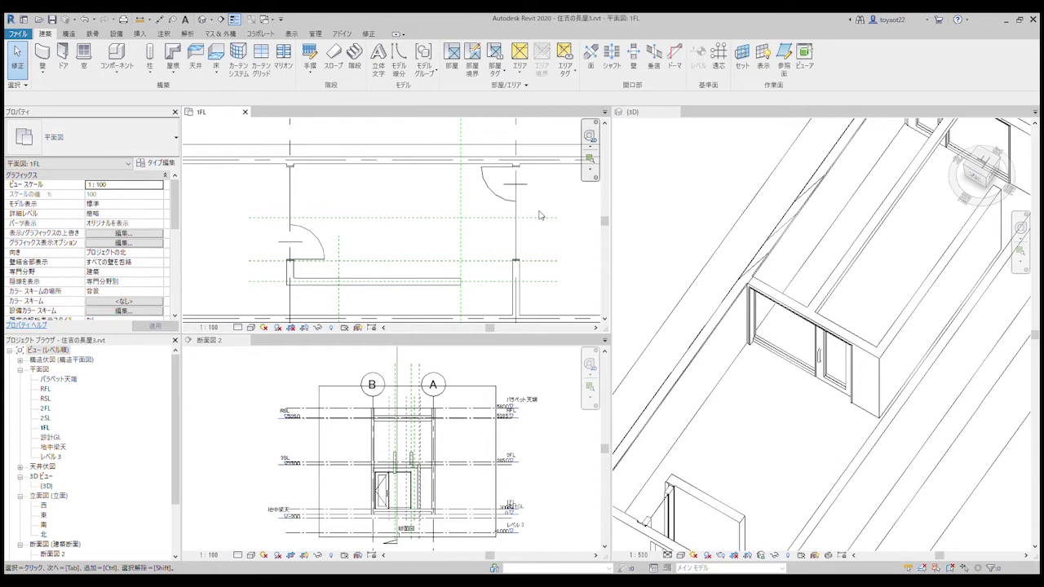
left_click(501, 201)
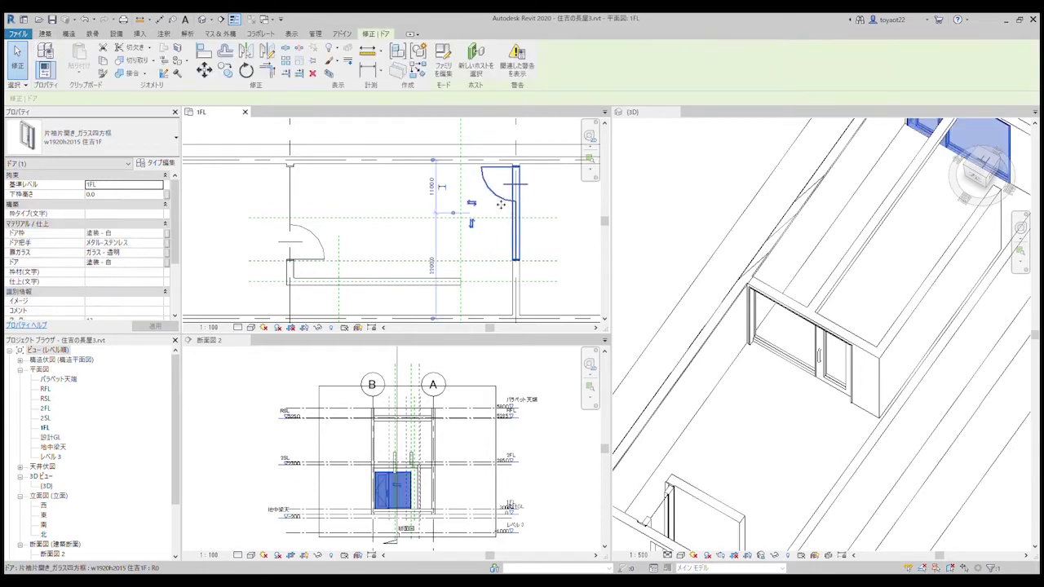
left_click(471, 223)
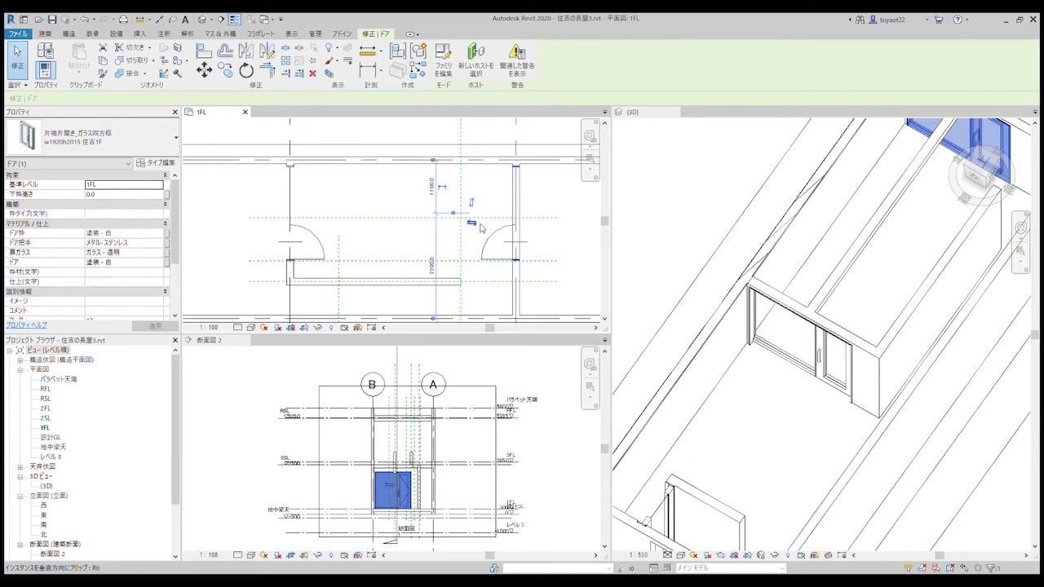
scroll(480, 229, "down", 1)
scroll(473, 229, "down", 1)
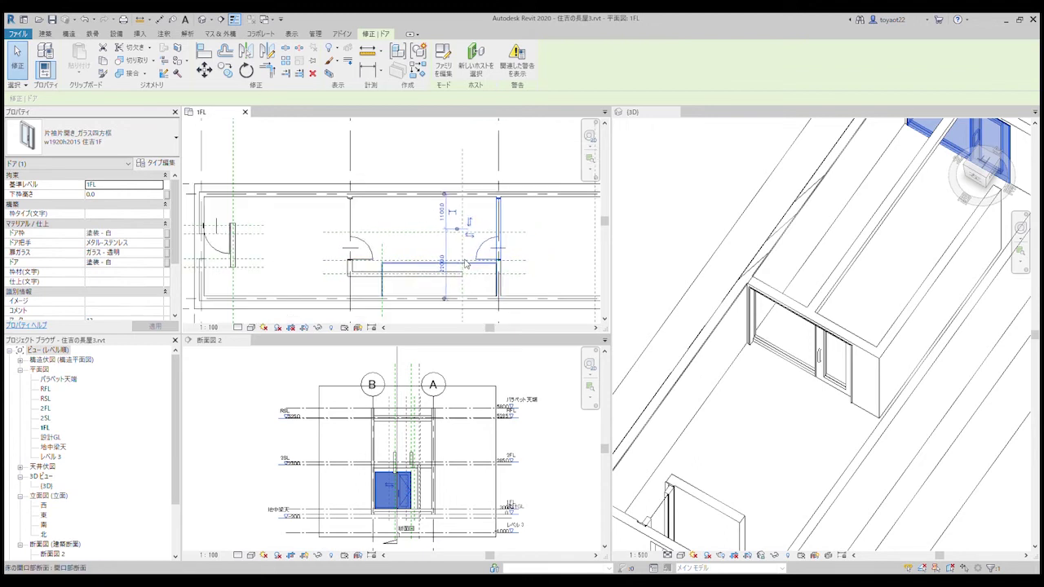
scroll(456, 231, "down", 1)
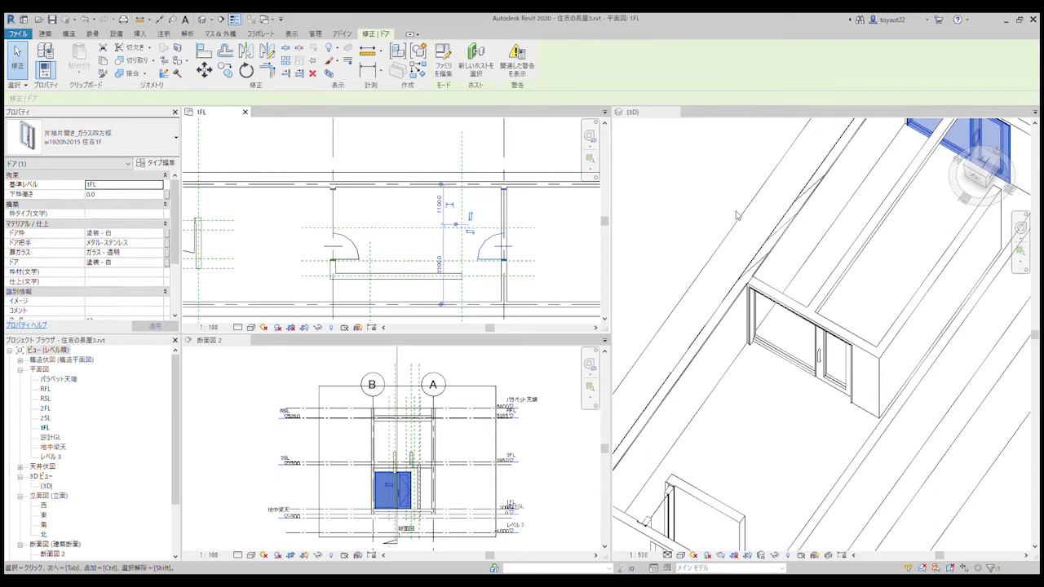
- Pan and orbit the 3D view to inspect the new glass doors, then zoom out to the whole house
left_click(840, 255)
middle_click_drag(840, 256, 772, 337)
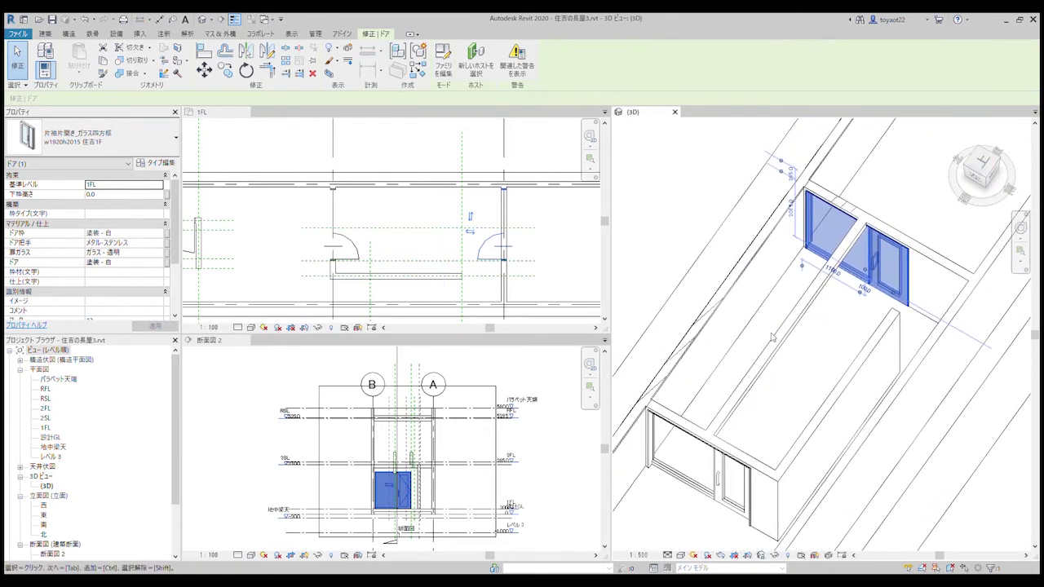
scroll(780, 316, "up", 2)
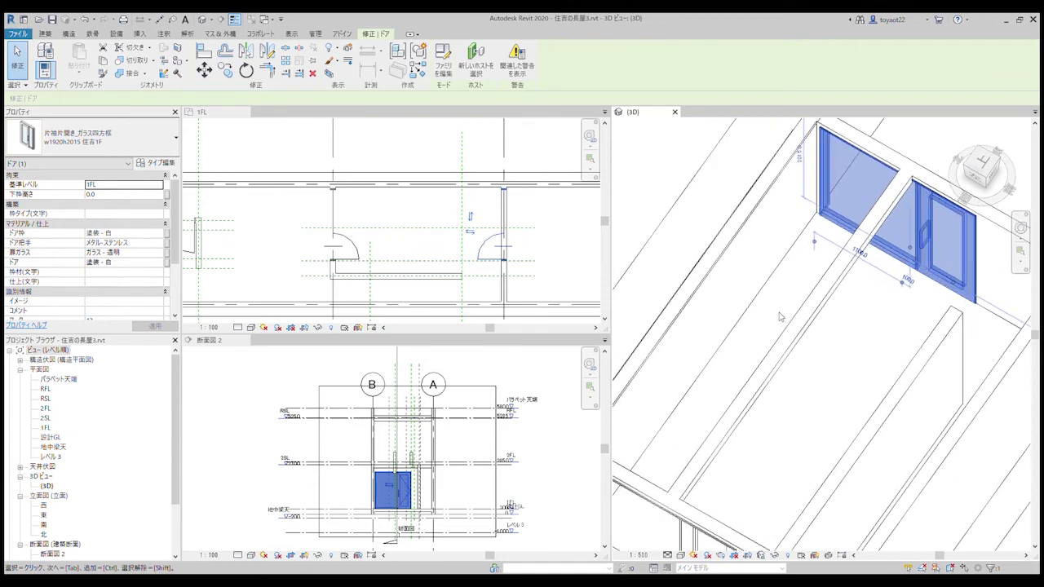
scroll(779, 316, "down", 2)
mouse_move(780, 316)
middle_mouse_down("shift")
mouse_move(873, 242)
mouse_move(827, 250)
mouse_move(952, 263)
mouse_move(881, 189)
middle_mouse_up("shift")
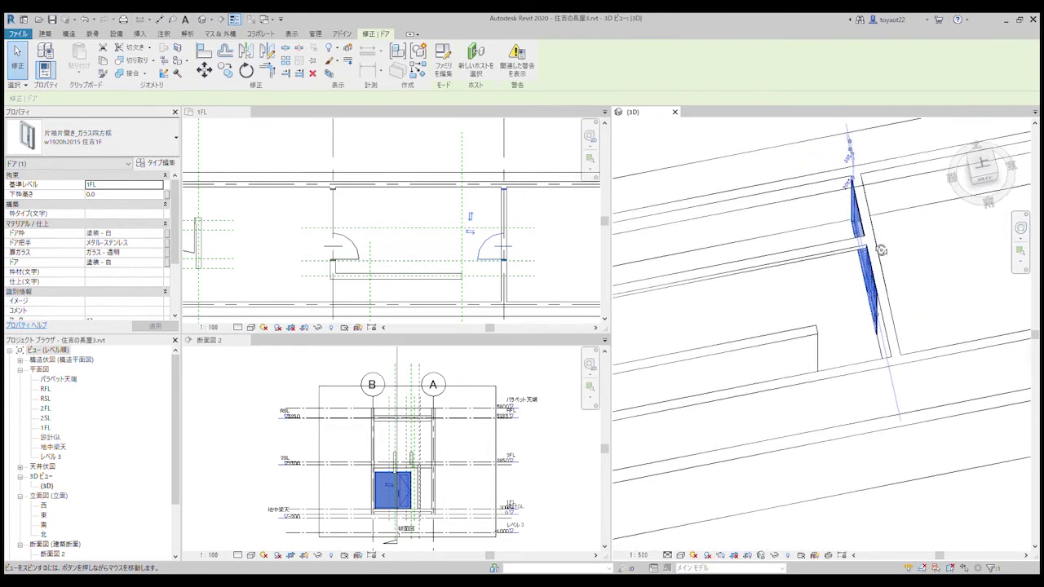
left_click(691, 147)
scroll(831, 275, "down", 5)
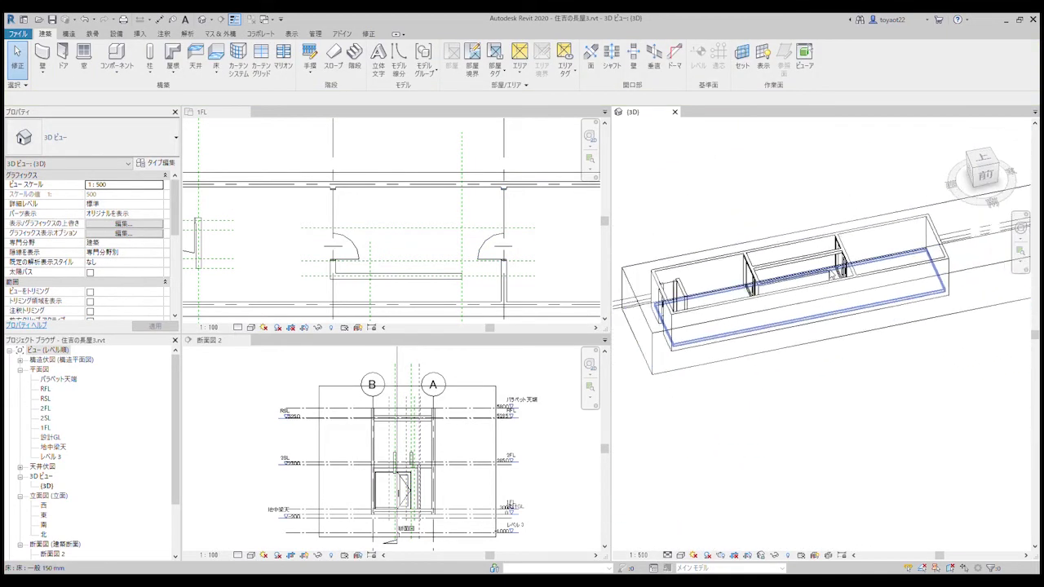
scroll(833, 273, "down", 2)
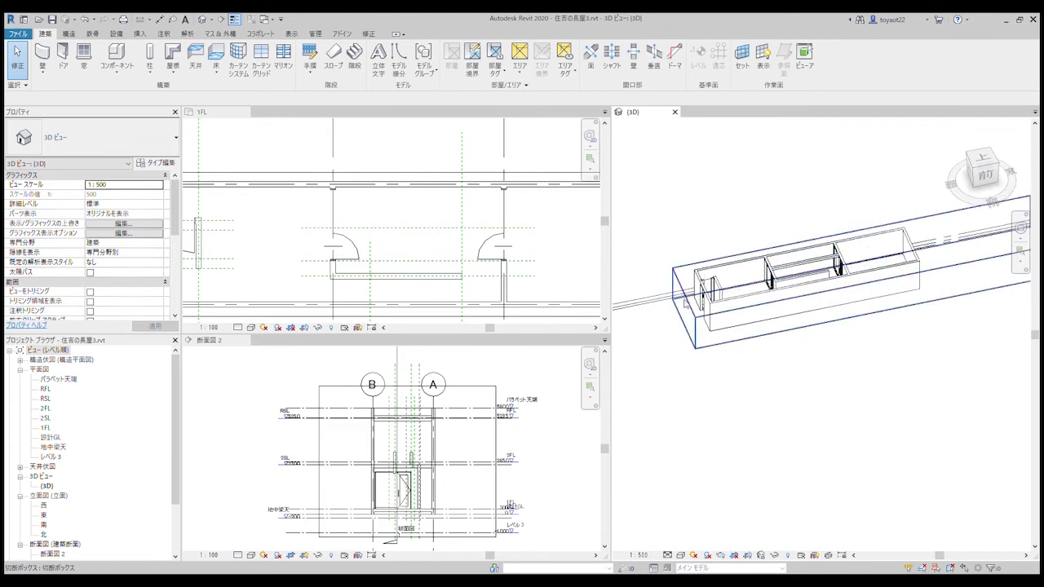
- Raise the section box's top and orbit to look into the cut house at the glass doors
left_click(690, 306)
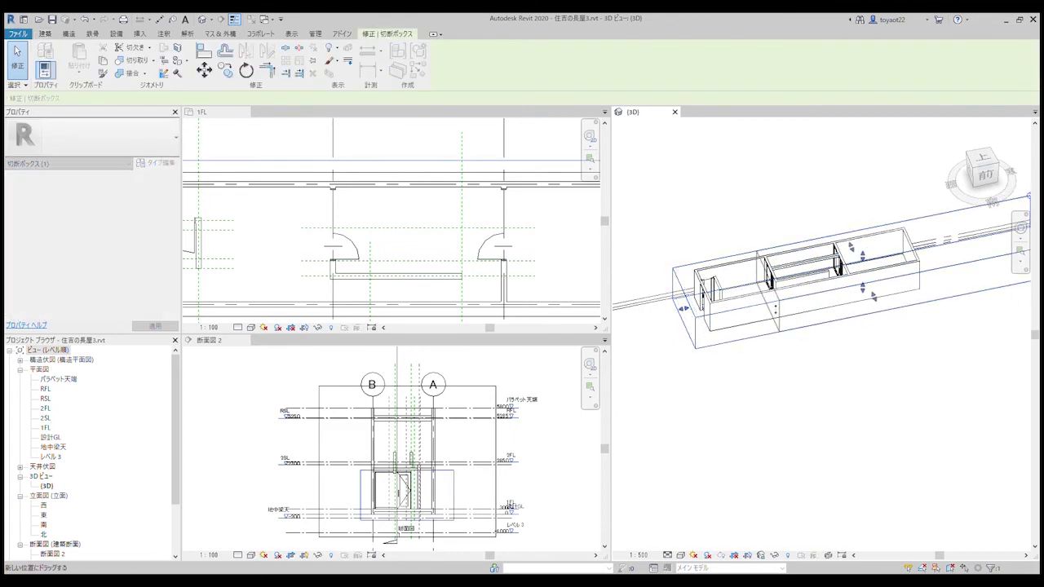
mouse_move(690, 306)
middle_mouse_down("shift")
mouse_move(893, 231)
mouse_move(894, 285)
mouse_move(866, 299)
mouse_move(767, 471)
mouse_move(802, 428)
mouse_move(784, 460)
mouse_move(771, 458)
middle_mouse_up("shift")
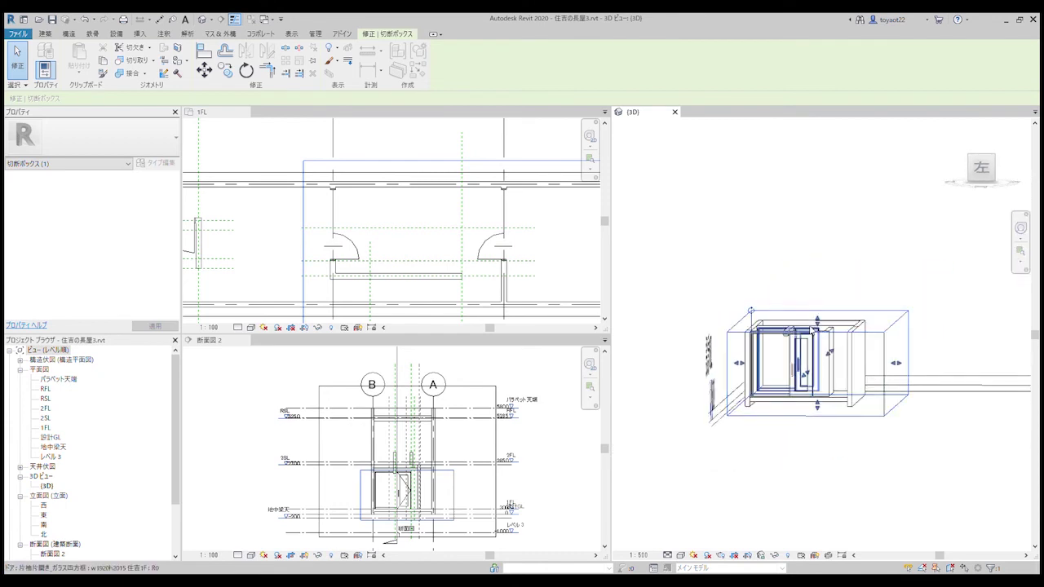
left_click_drag(817, 320, 824, 300)
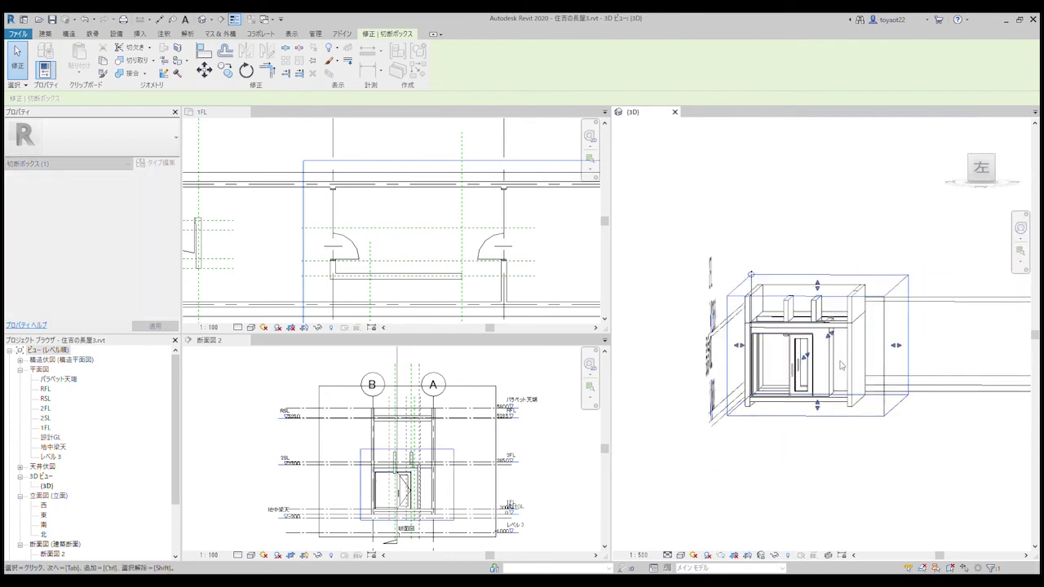
mouse_move(822, 435)
middle_mouse_down("shift")
mouse_move(831, 427)
mouse_move(799, 456)
mouse_move(778, 453)
middle_mouse_up("shift")
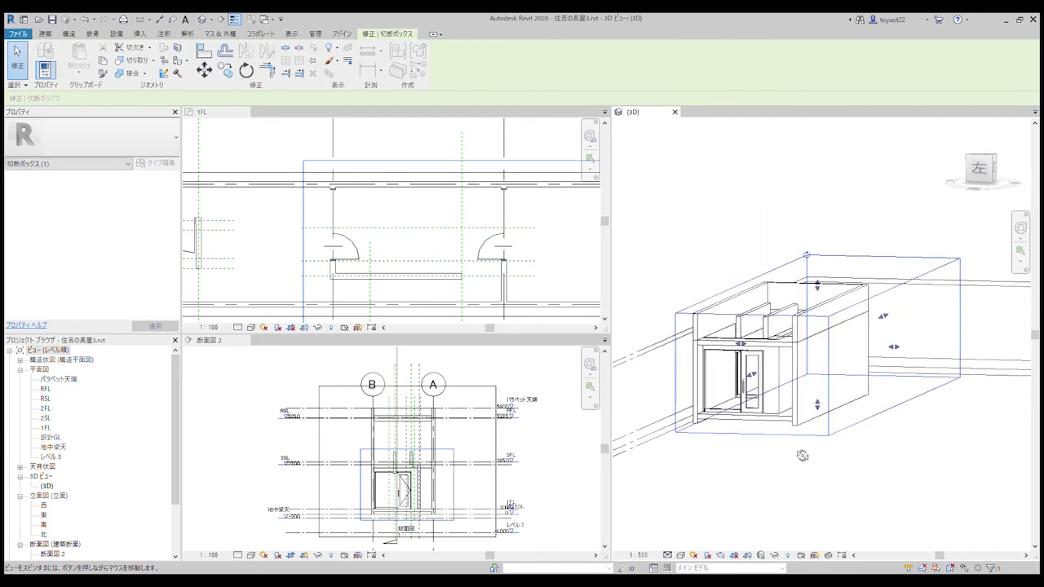